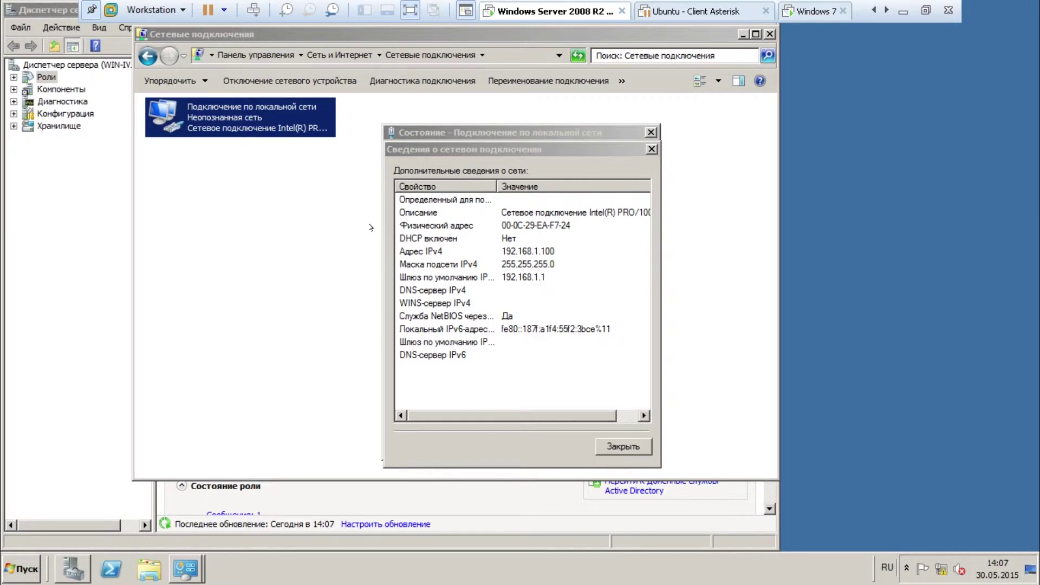
# - Open Active Directory Users and Computers on the server and display the Users container of the allitalmaty.server domain
pyautogui.click(93, 10)
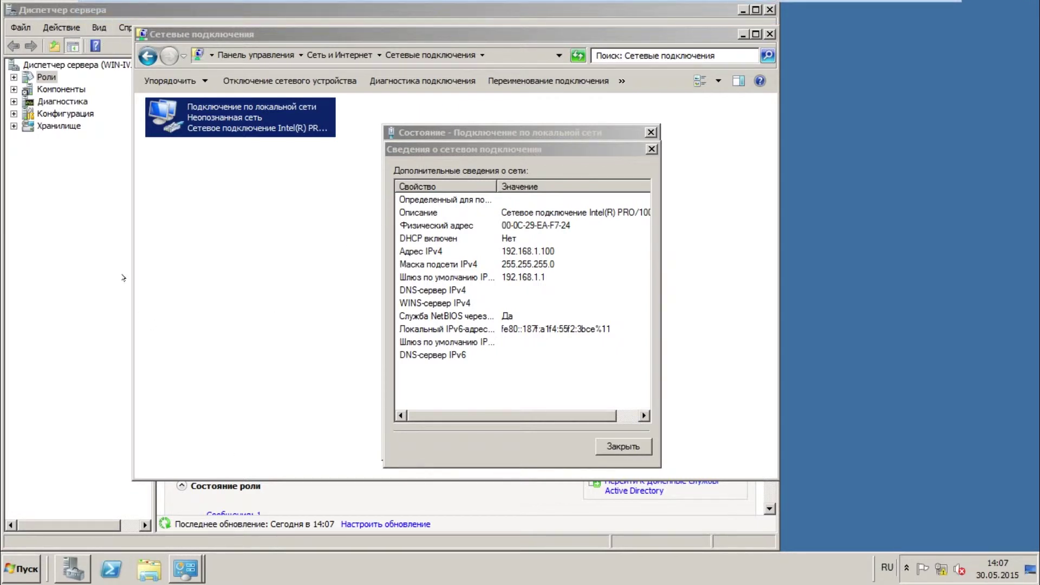
pyautogui.click(8, 566)
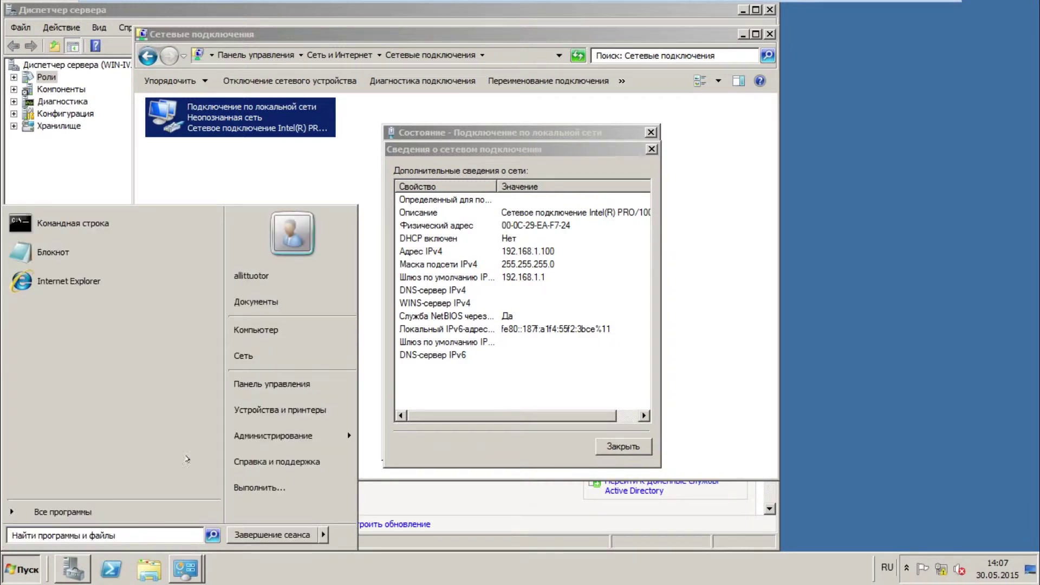
pyautogui.moveTo(281, 430)
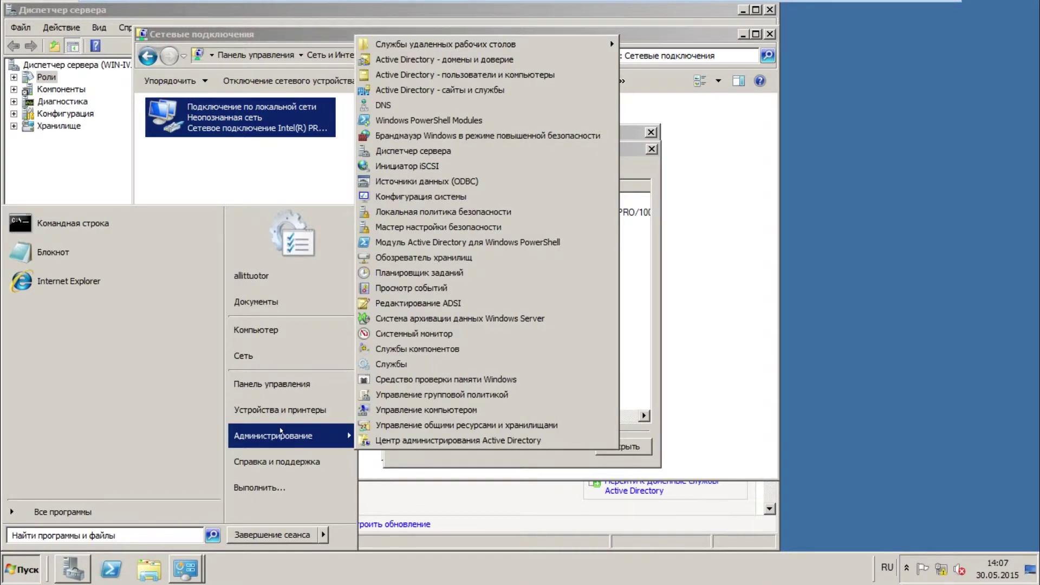
pyautogui.click(459, 76)
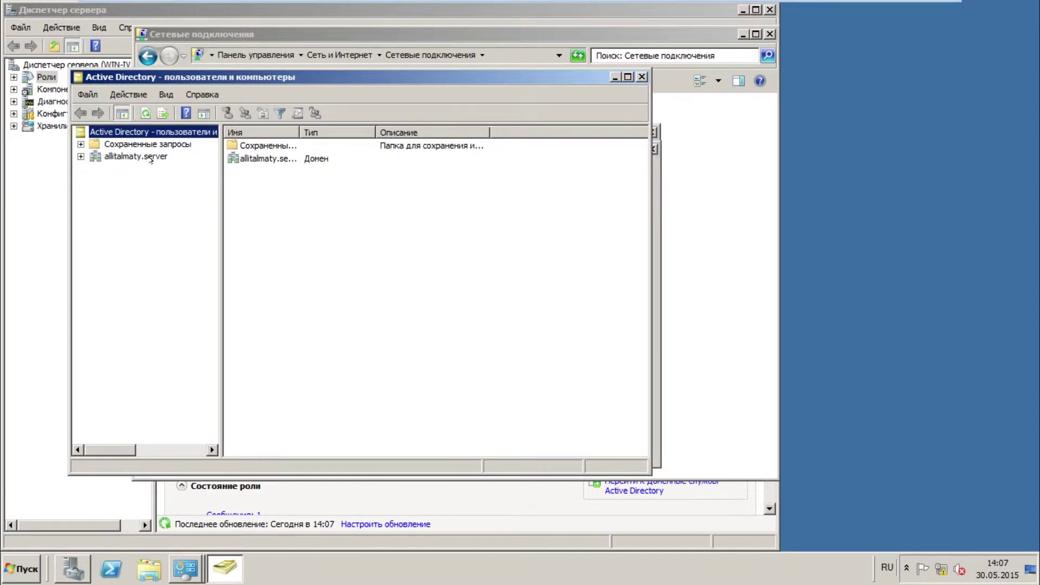
pyautogui.click(80, 157)
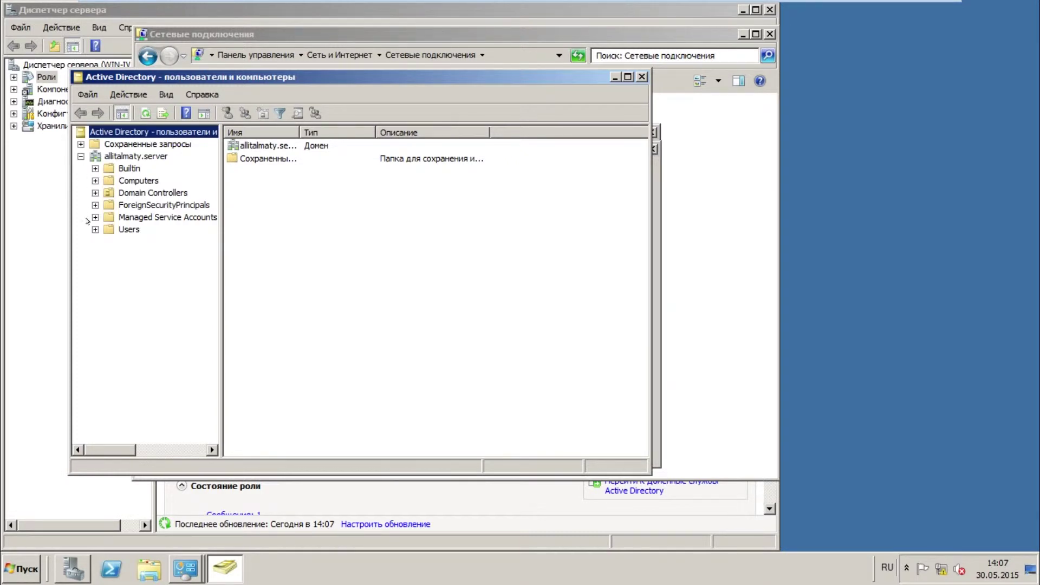
pyautogui.click(95, 229)
pyautogui.click(124, 229)
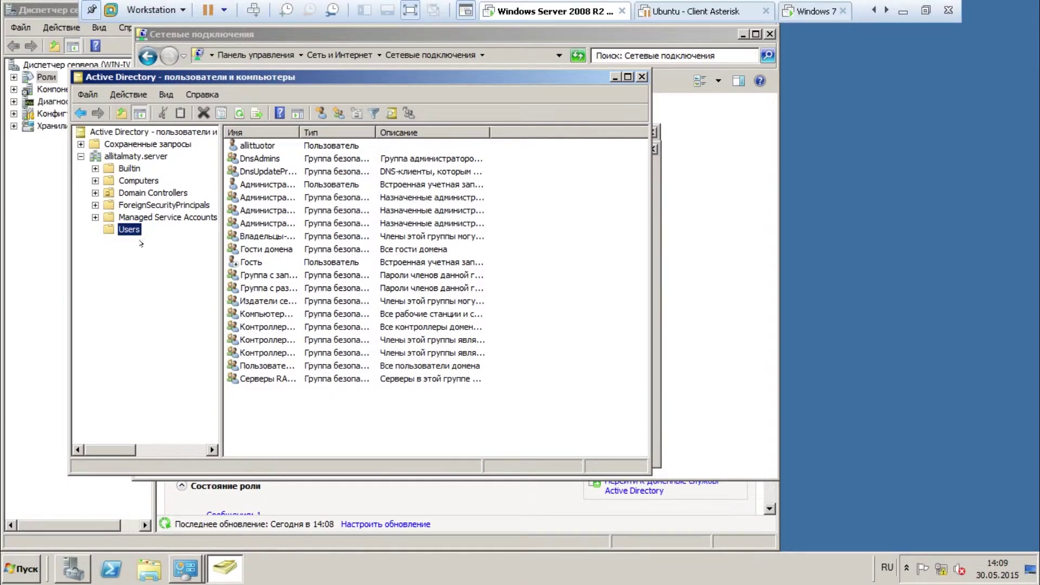
# - Start a new user in the Users container with first name allituser, last name almaty and logon name allituser
pyautogui.rightClick(284, 394)
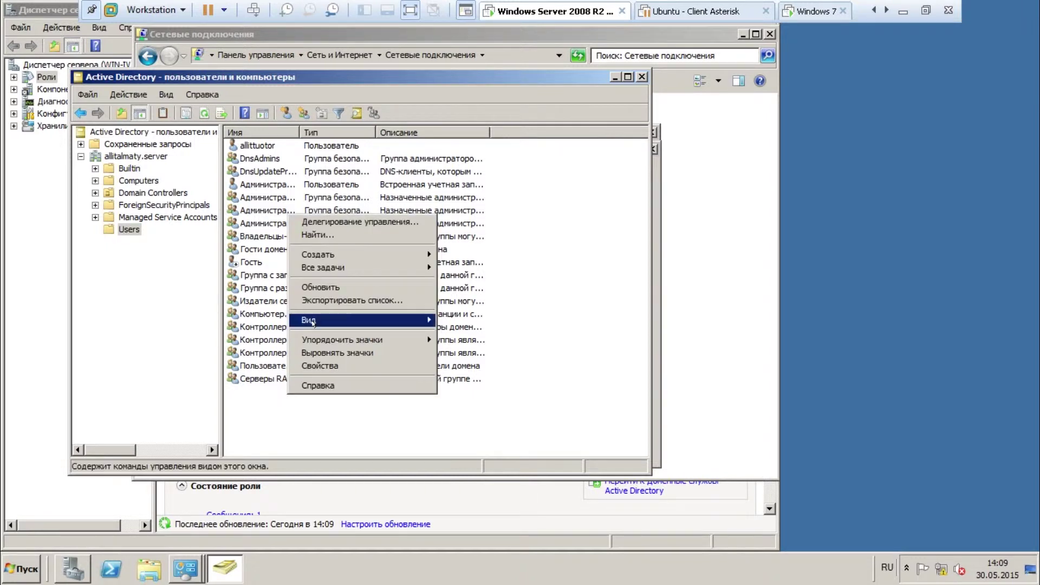
pyautogui.moveTo(318, 252)
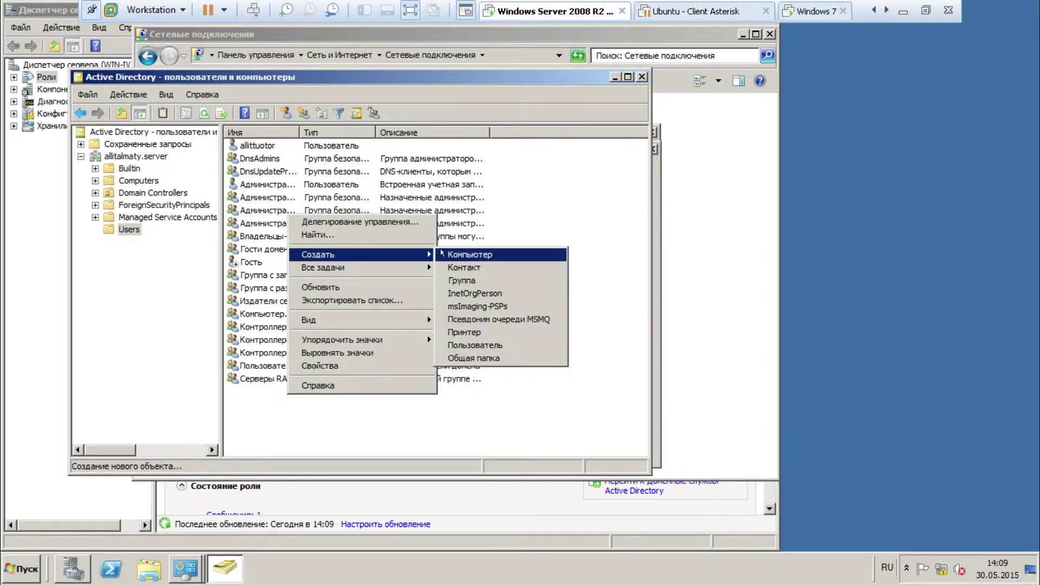
pyautogui.click(467, 345)
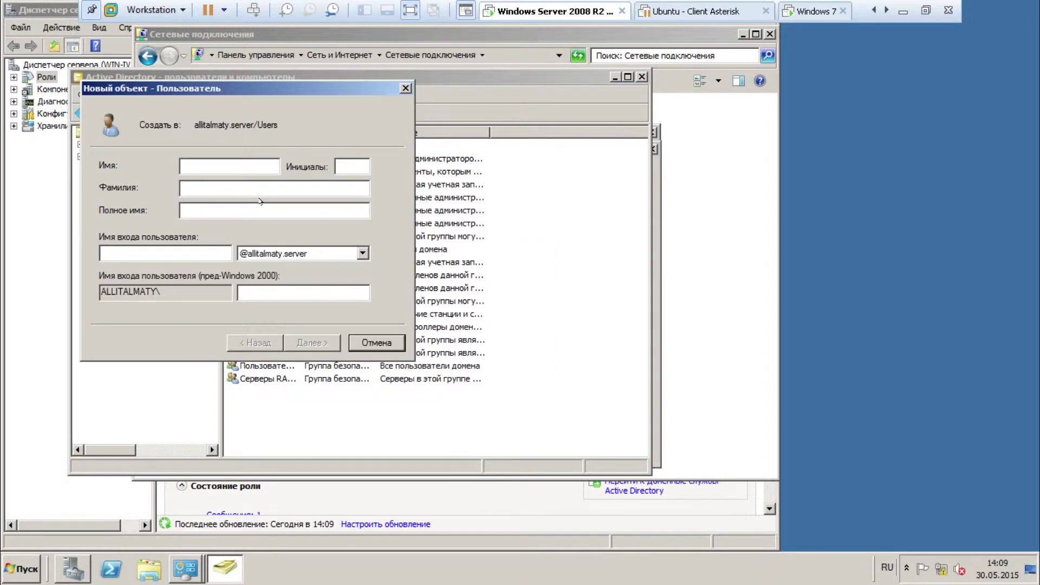
pyautogui.write('Фд')
pyautogui.press('BackSpace')
pyautogui.press('BackSpace')
pyautogui.hotkey('alt', 'shift')
pyautogui.write('allituser')
pyautogui.write('almaty')
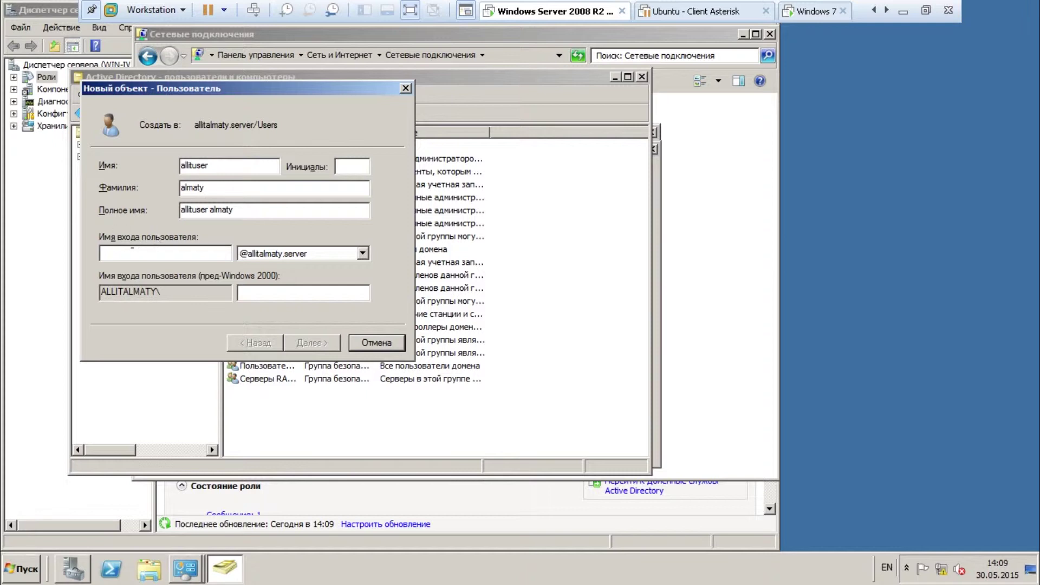
pyautogui.write('al')
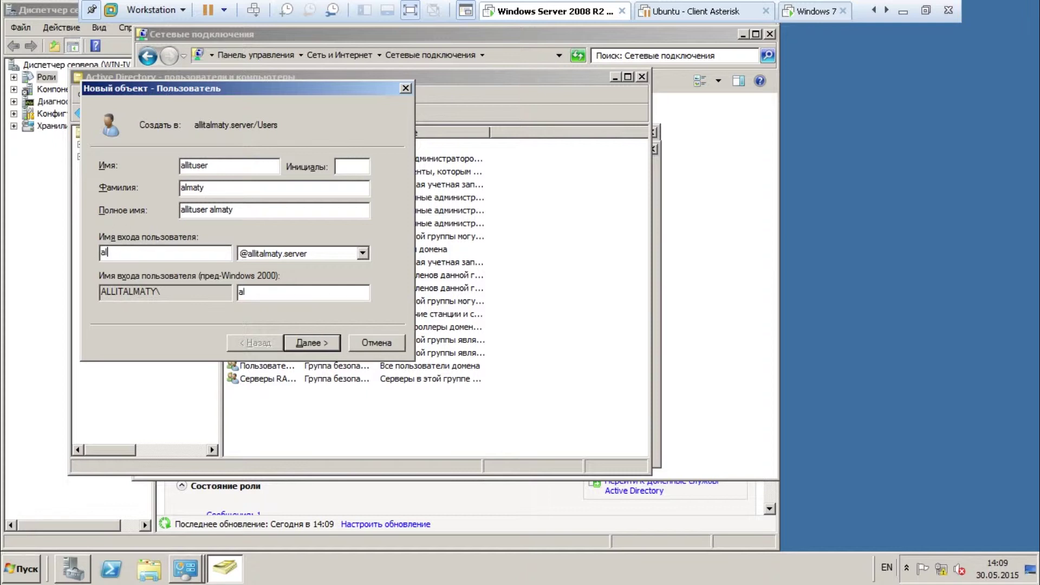
pyautogui.write('lituser')
pyautogui.click(306, 332)
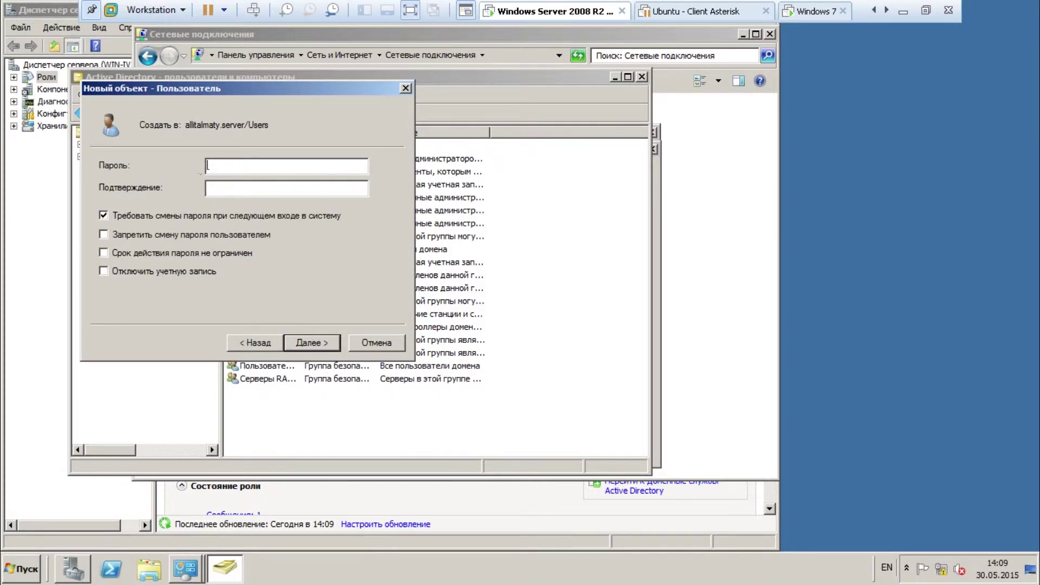
# - Enter and confirm the account password, turn off the forced change at next logon, set it to never expire, and create the user
pyautogui.write('••••••••••••')
pyautogui.press('Tab')
pyautogui.write('••••••••••••')
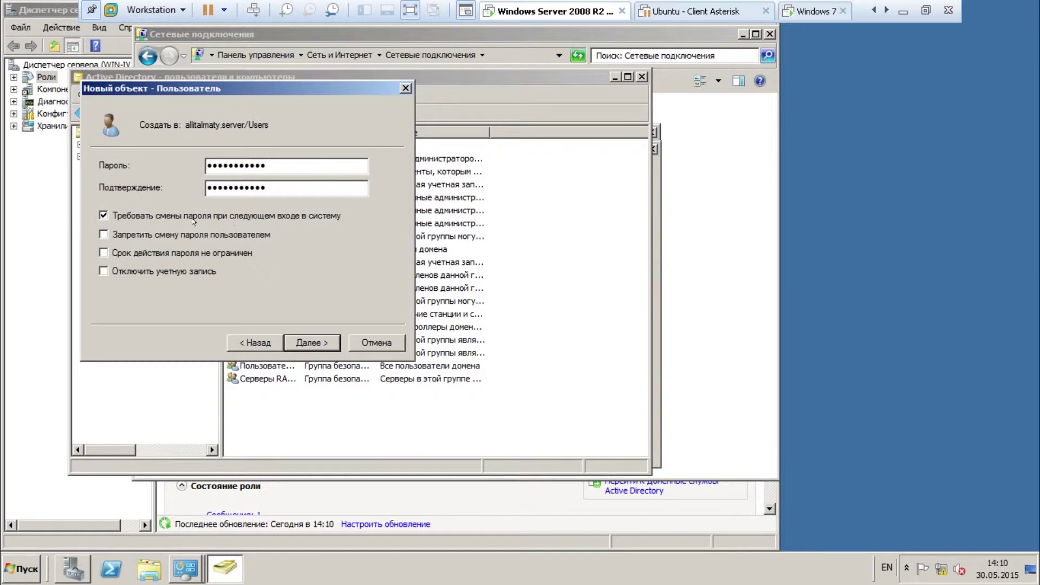
pyautogui.click(102, 216)
pyautogui.click(103, 252)
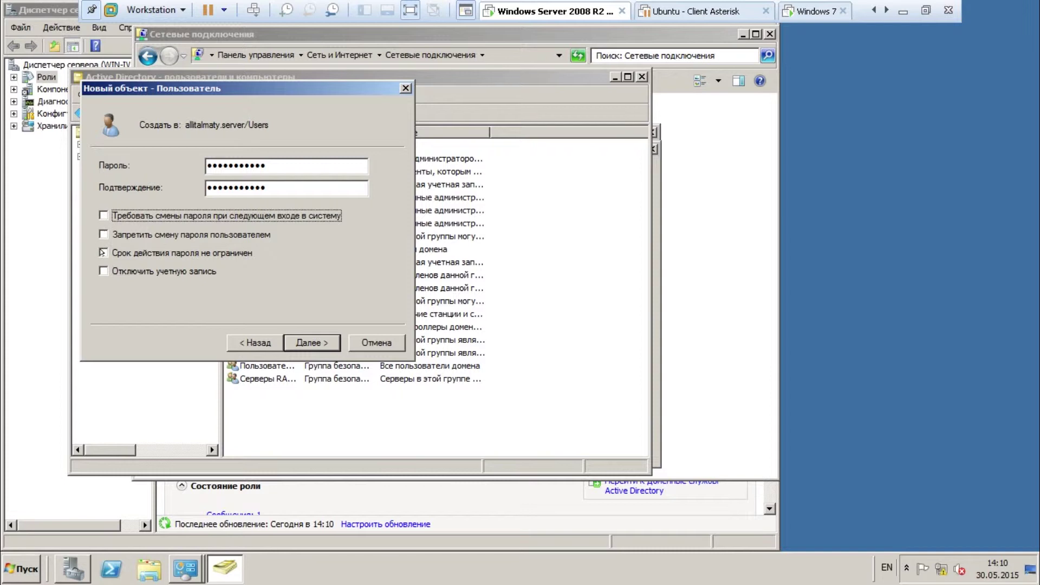
pyautogui.click(103, 252)
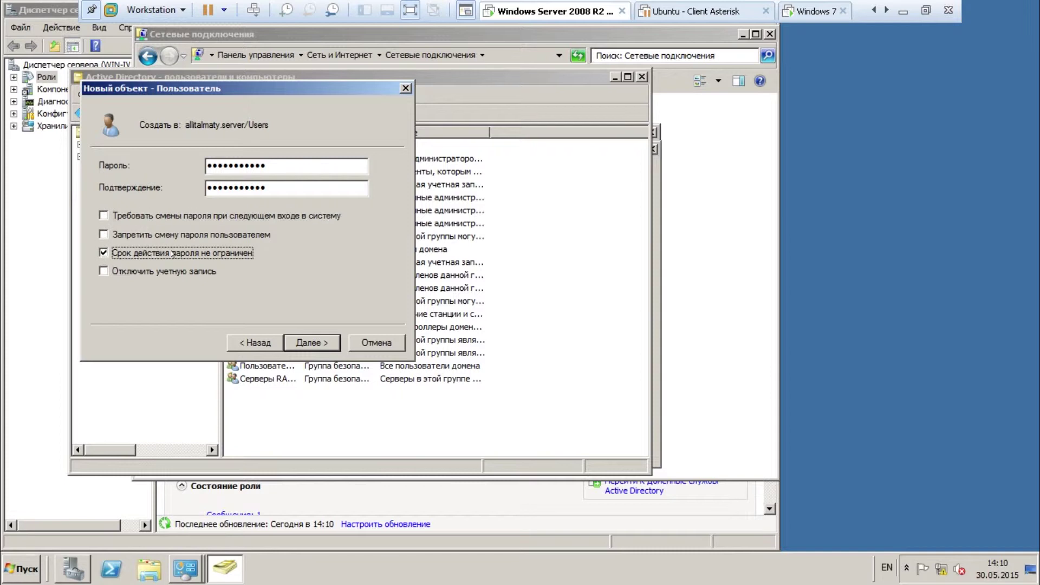
pyautogui.click(312, 342)
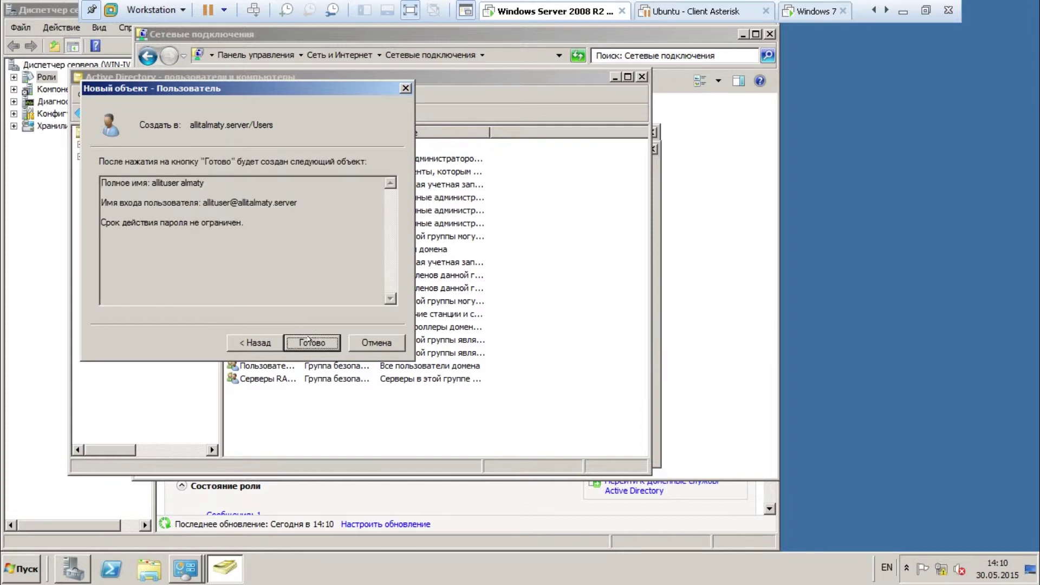
pyautogui.click(313, 342)
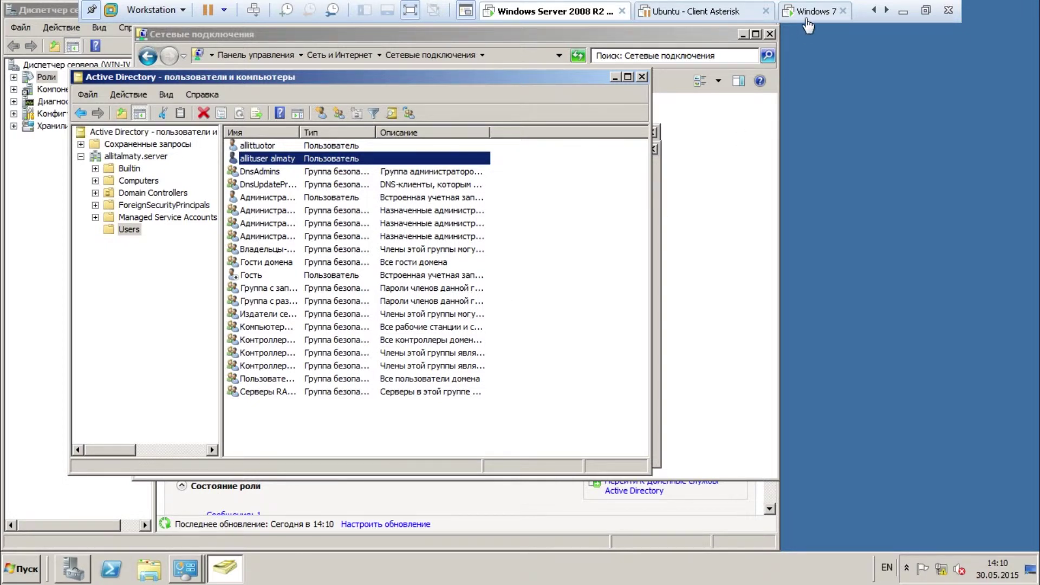
# - Switch to the Windows 7 virtual machine and log on to the domain as allituser with the account password
pyautogui.click(810, 22)
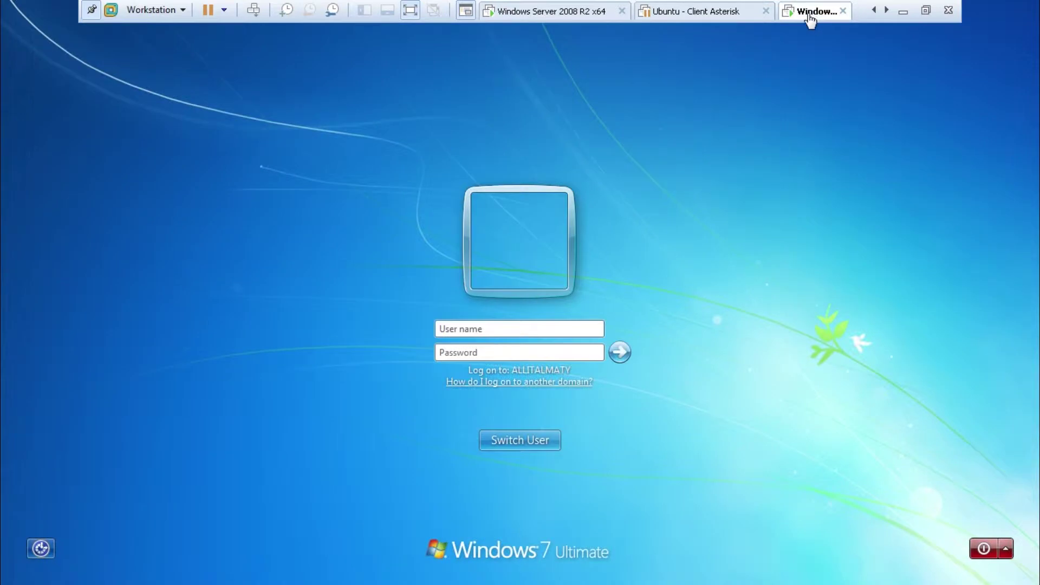
pyautogui.click(480, 352)
pyautogui.click(456, 329)
pyautogui.write('allituser')
pyautogui.press('Tab')
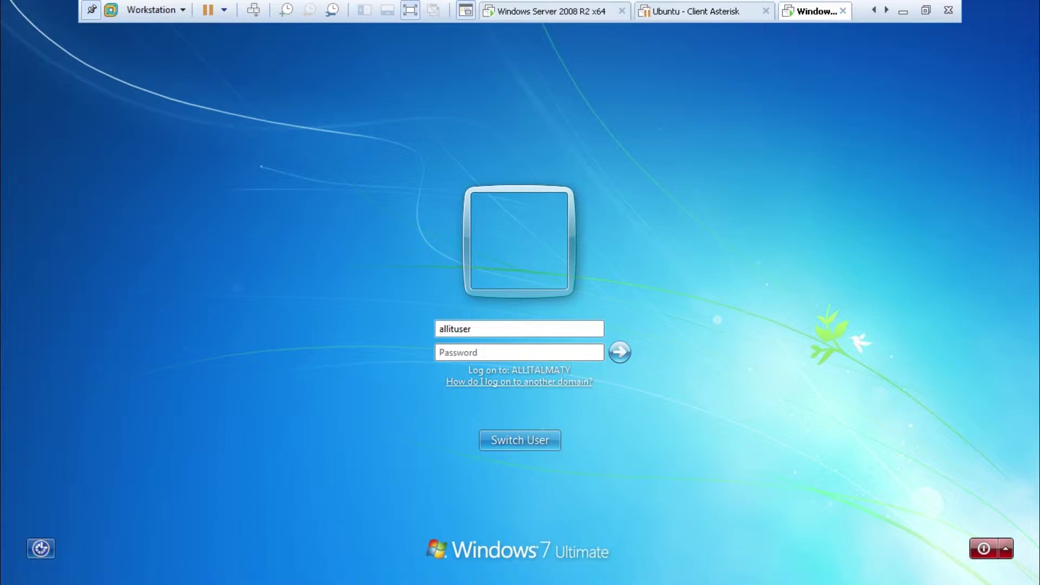
pyautogui.write('••••••••••')
pyautogui.press('Return')
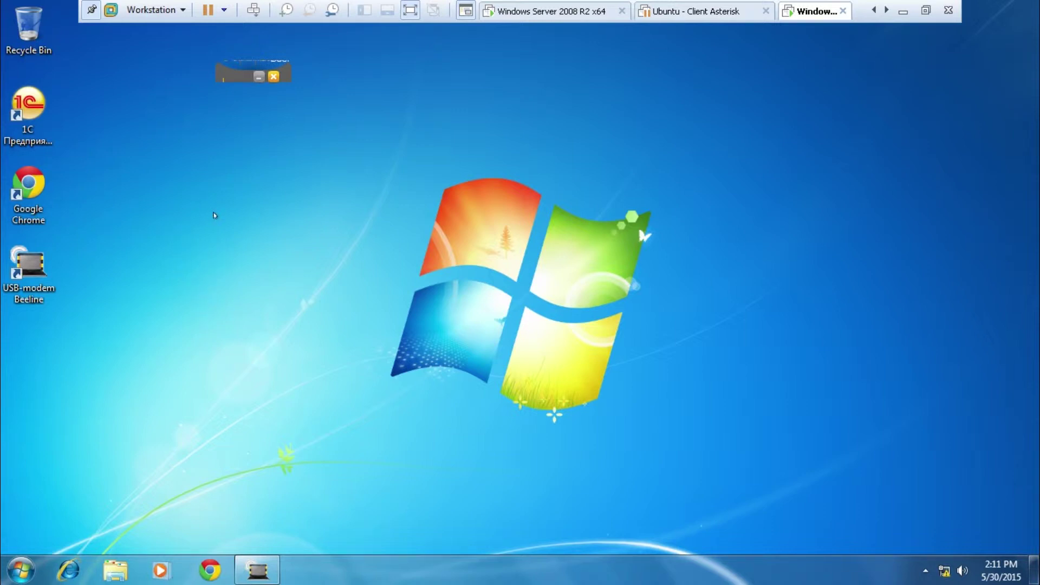
# - Open the Users folder on Local Disk (C:) of the Windows 7 machine
pyautogui.click(21, 104)
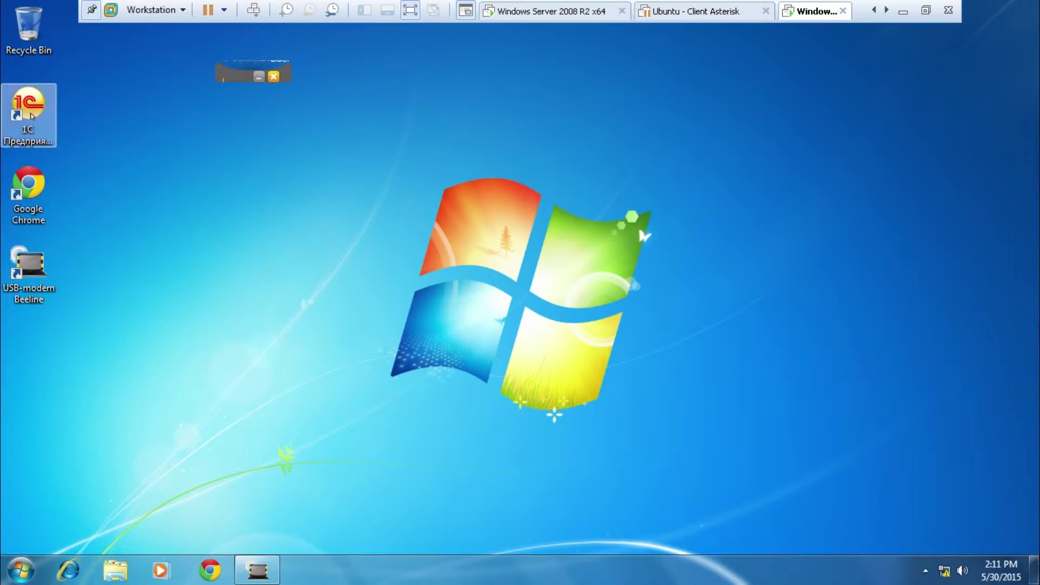
pyautogui.click(28, 110)
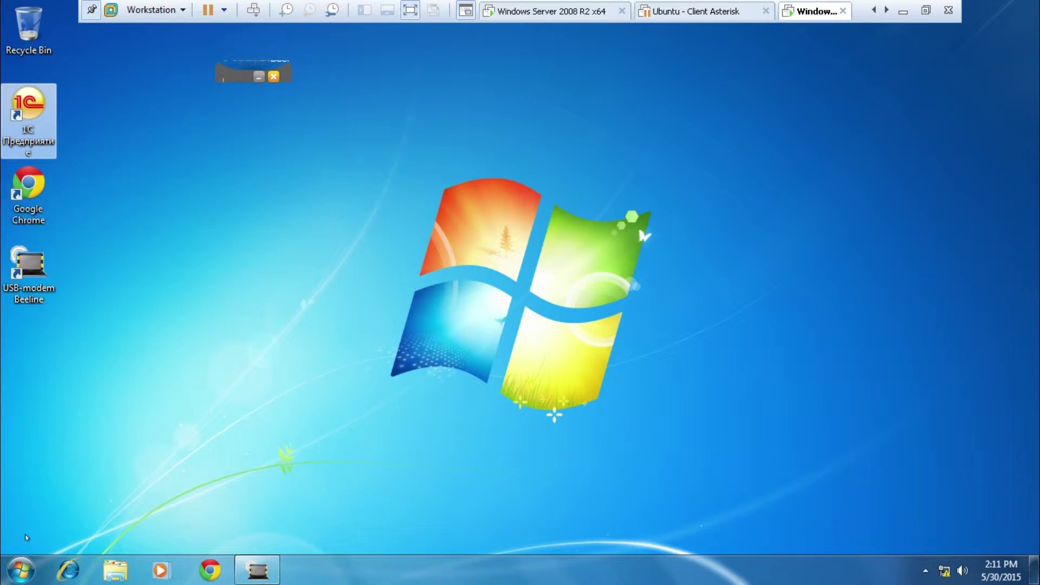
pyautogui.click(19, 569)
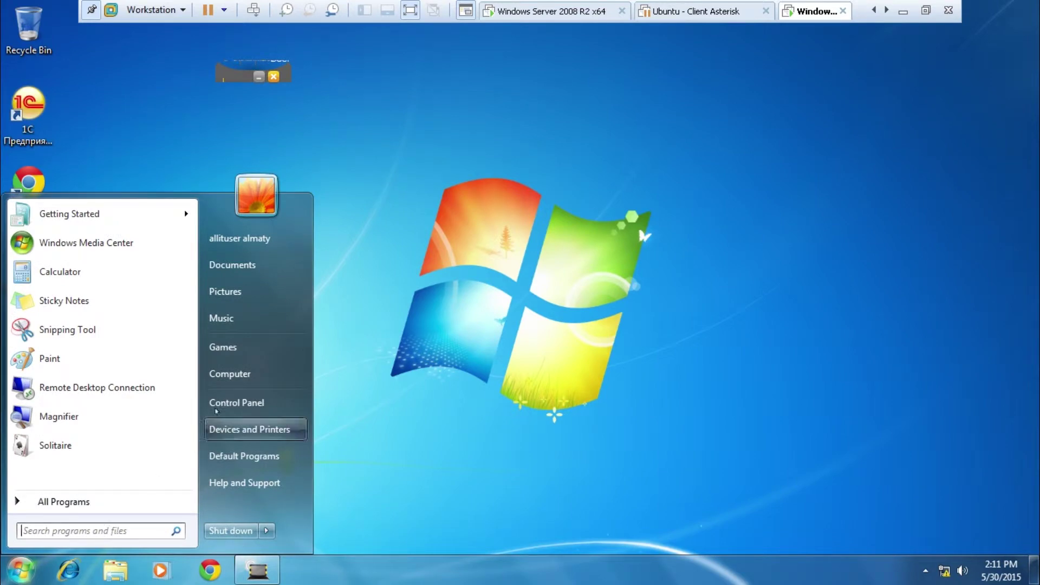
pyautogui.click(226, 382)
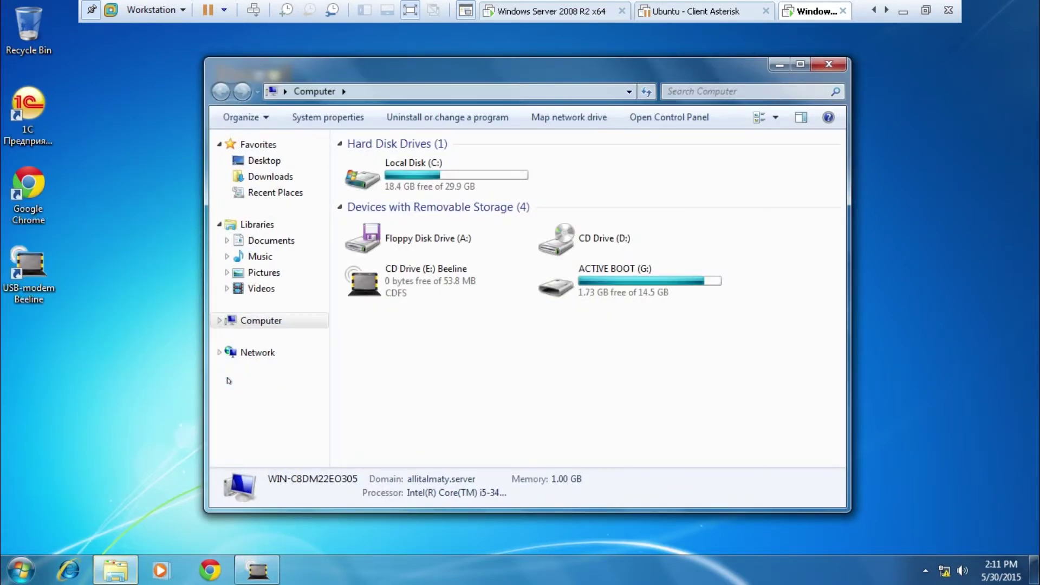
pyautogui.doubleClick(420, 168)
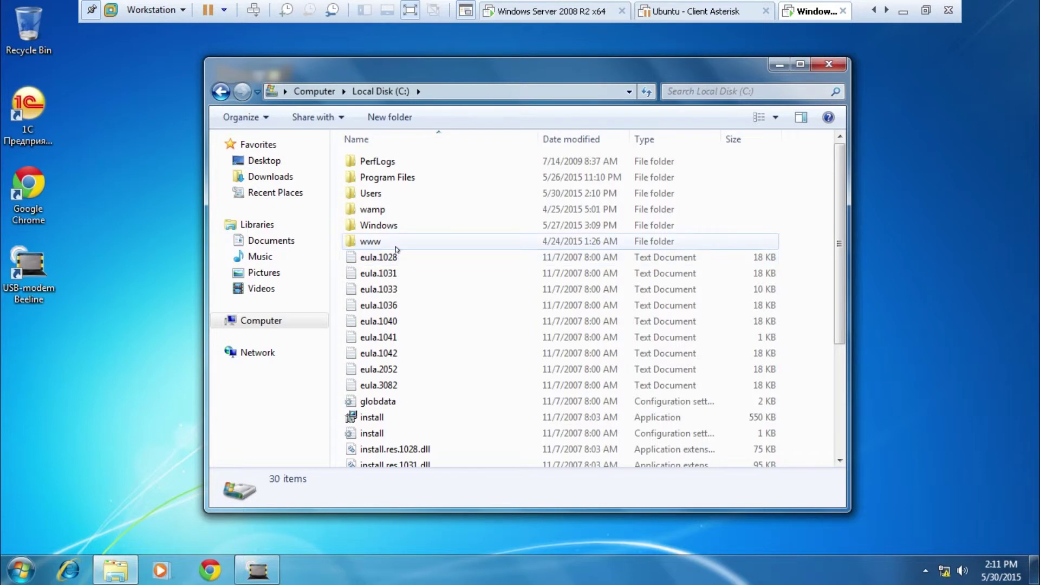
pyautogui.doubleClick(375, 194)
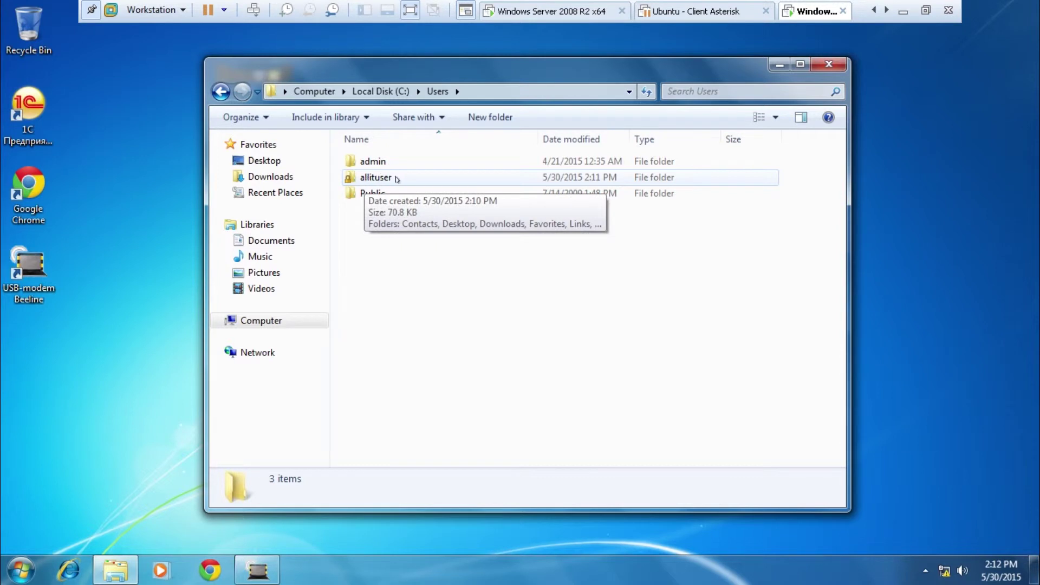
# - Try to open the admin profile folder by requesting elevated access, and decline the administrator credential request
pyautogui.doubleClick(363, 159)
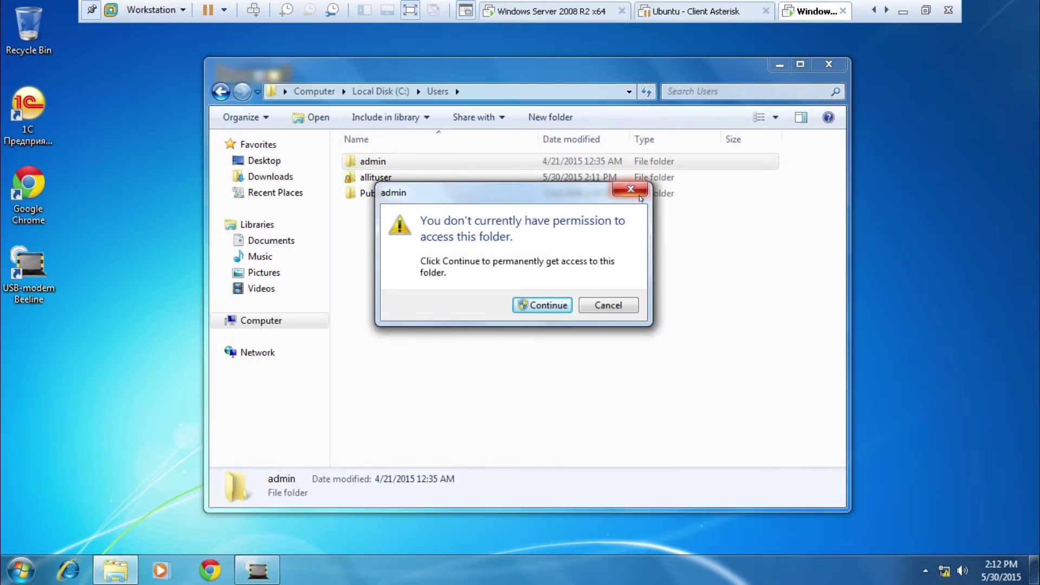
pyautogui.click(540, 304)
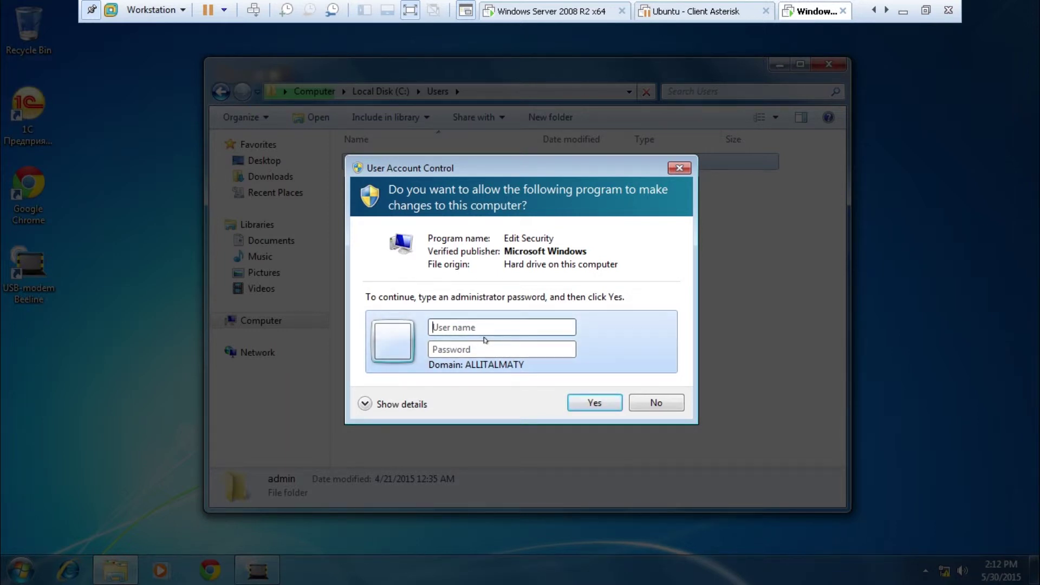
pyautogui.write('\\')
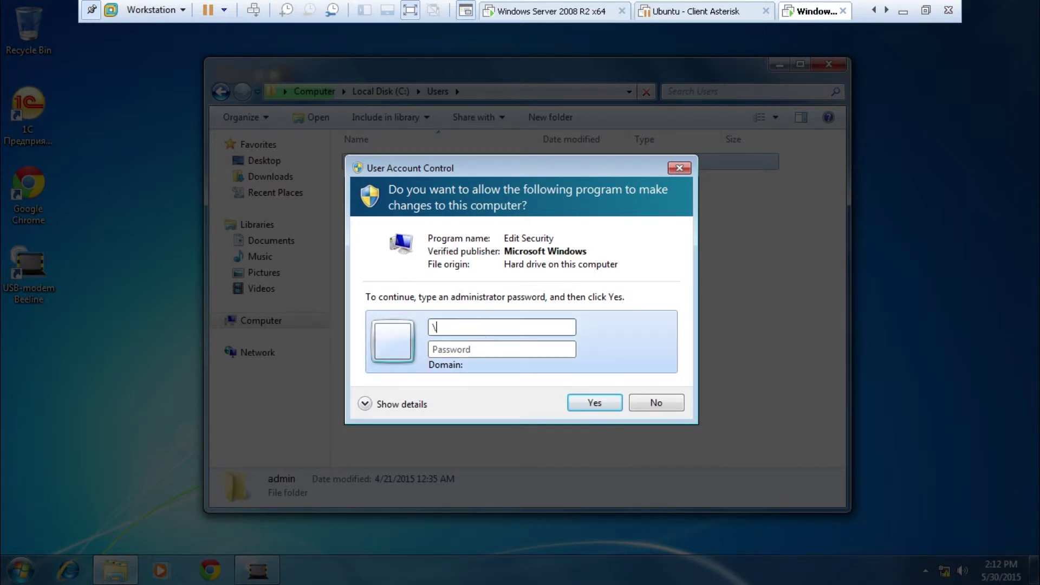
pyautogui.press('Return')
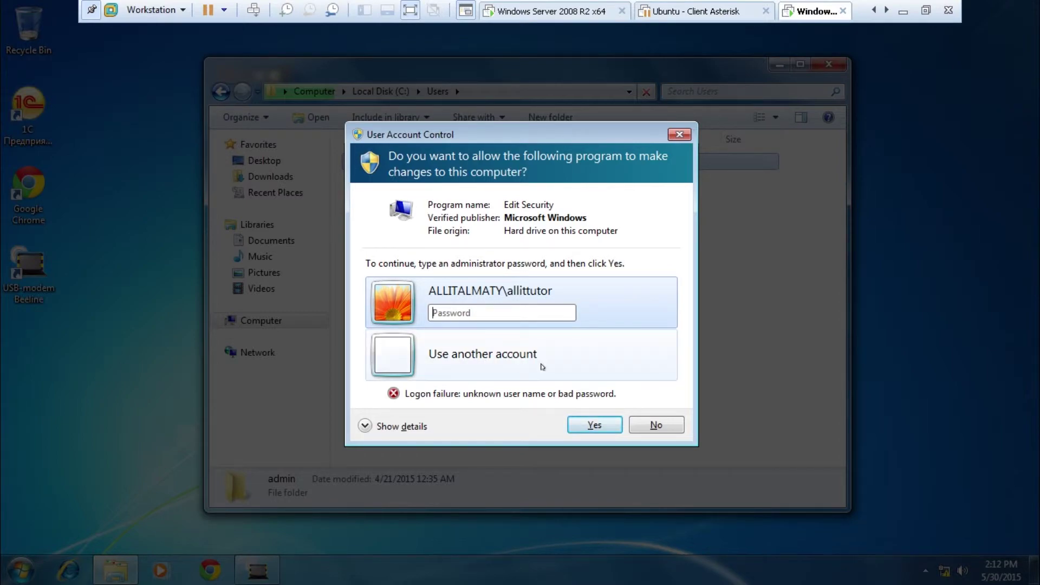
pyautogui.click(643, 424)
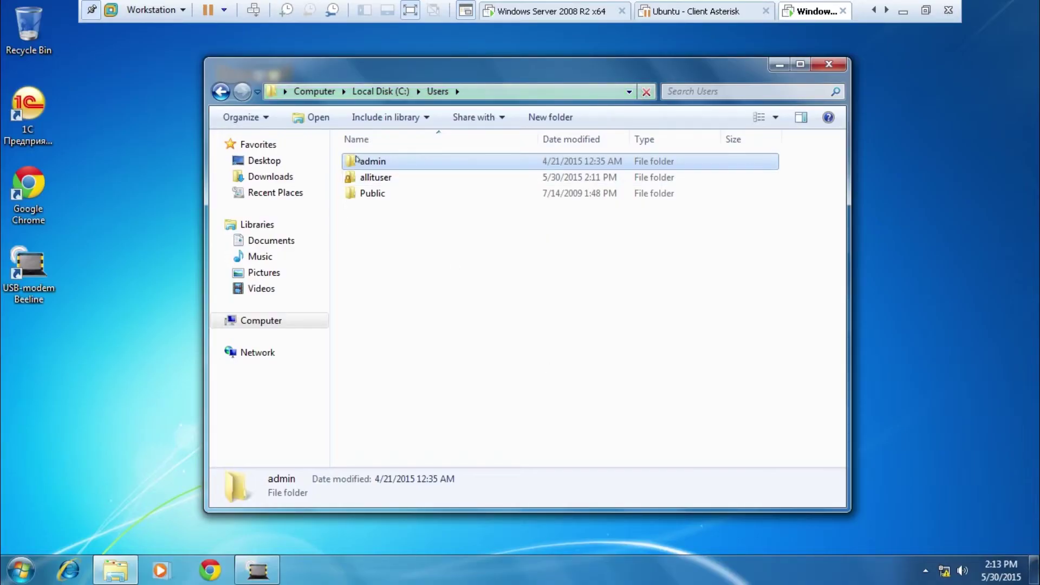
# - View the allituser profile folder and check the domain's user list on the Windows Server 2008 R2 machine before returning to Windows 7
pyautogui.doubleClick(372, 177)
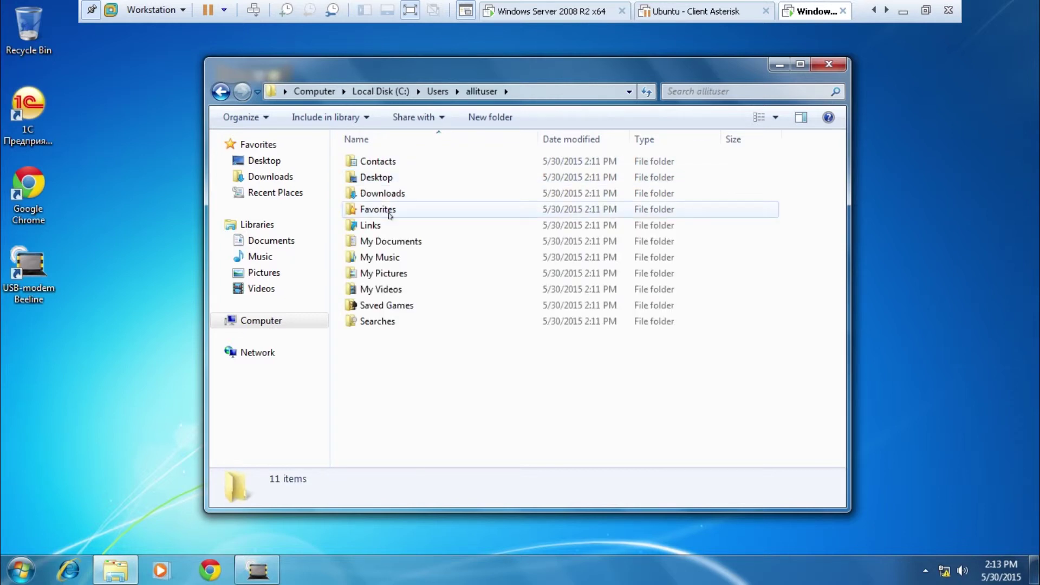
pyautogui.click(19, 573)
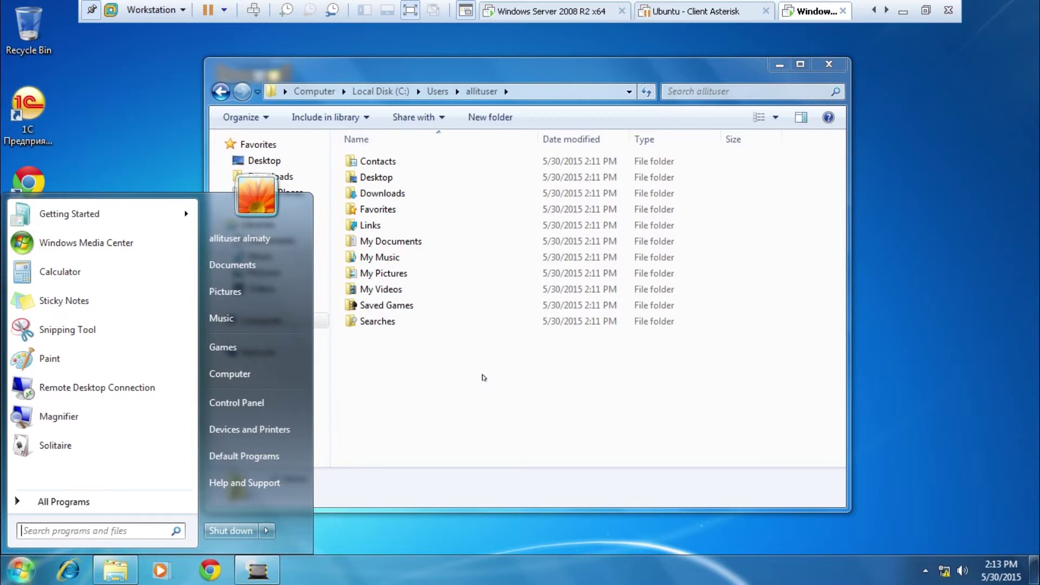
pyautogui.click(550, 12)
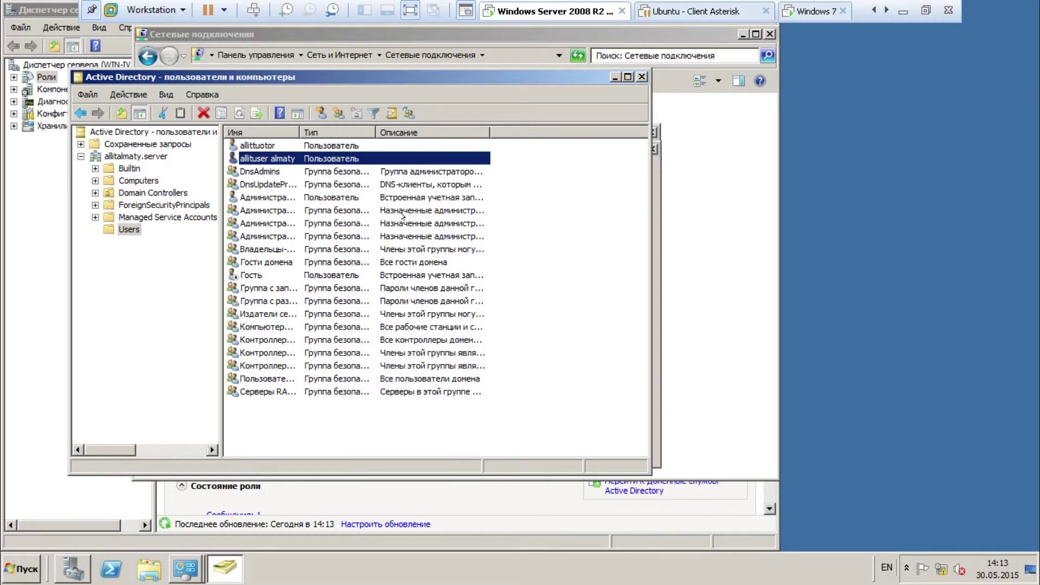
pyautogui.click(818, 12)
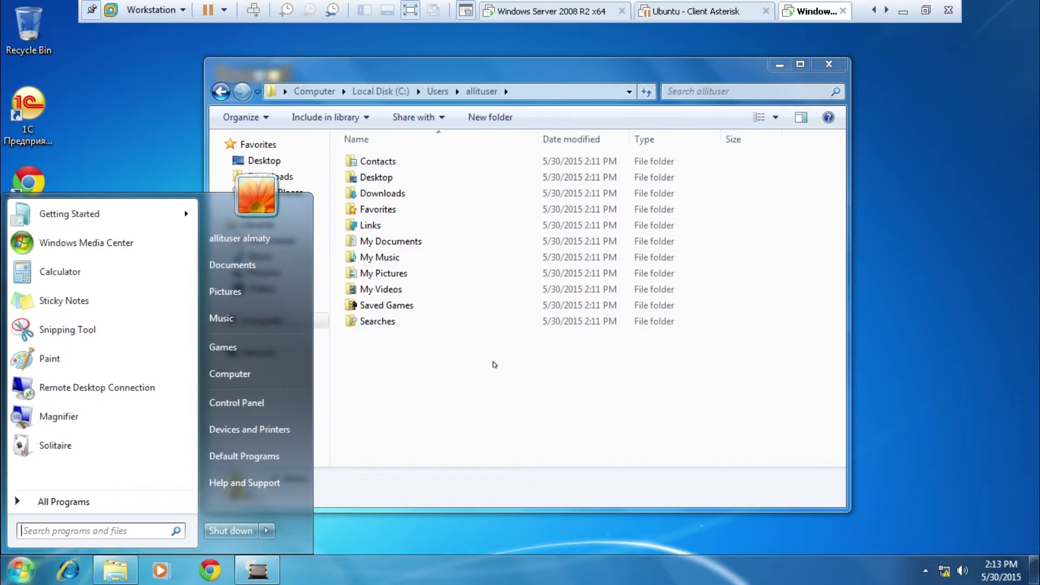
# - Switch to the Windows Server 2008 R2 machine and clear its desktop by minimizing the Network Connections and Server Manager windows
pyautogui.click(558, 16)
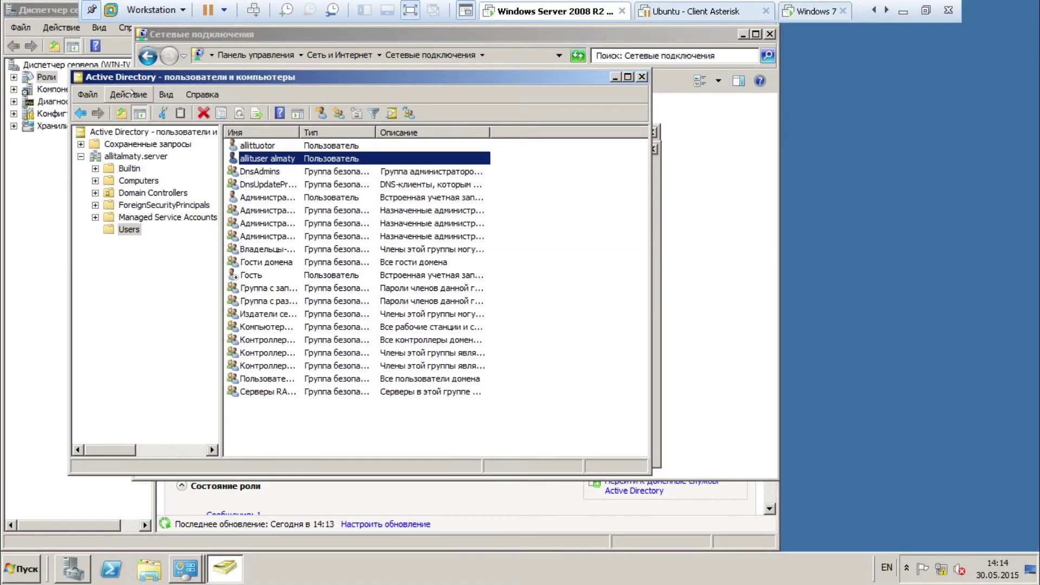
pyautogui.moveTo(190, 77); pyautogui.dragTo(531, 118)
pyautogui.moveTo(312, 37); pyautogui.dragTo(458, 65)
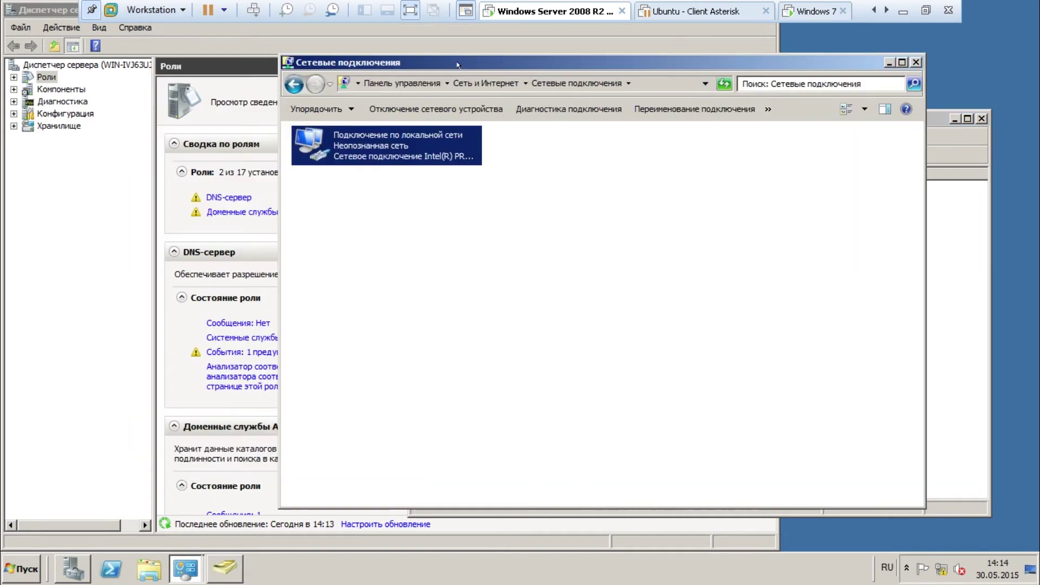
pyautogui.click(888, 62)
pyautogui.doubleClick(74, 569)
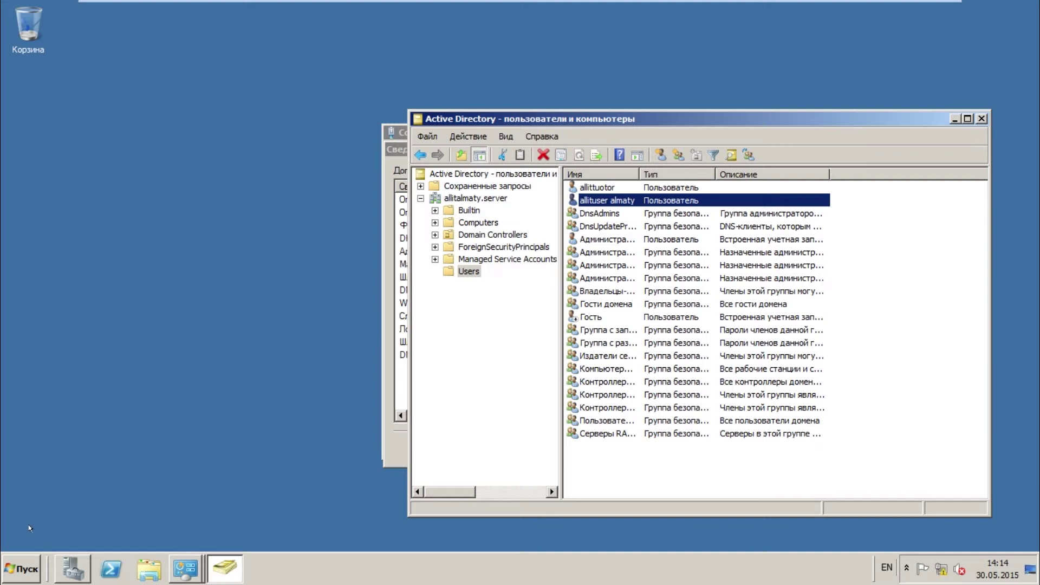
pyautogui.click(23, 566)
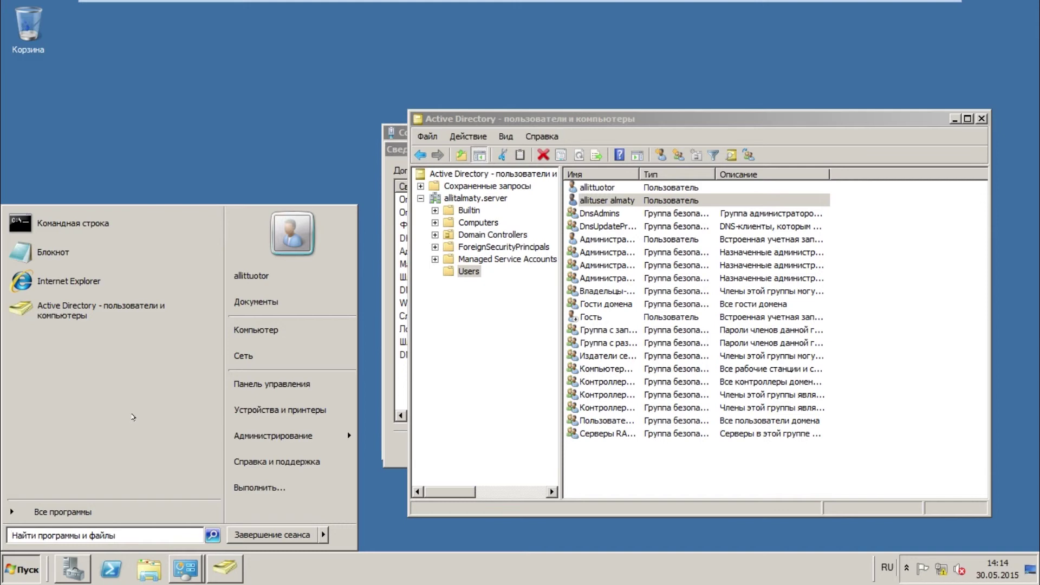
# - Return to the Windows 7 machine and copy the 1С қажетті файлдар folder from G:\!1C to the desktop
pyautogui.click(802, 10)
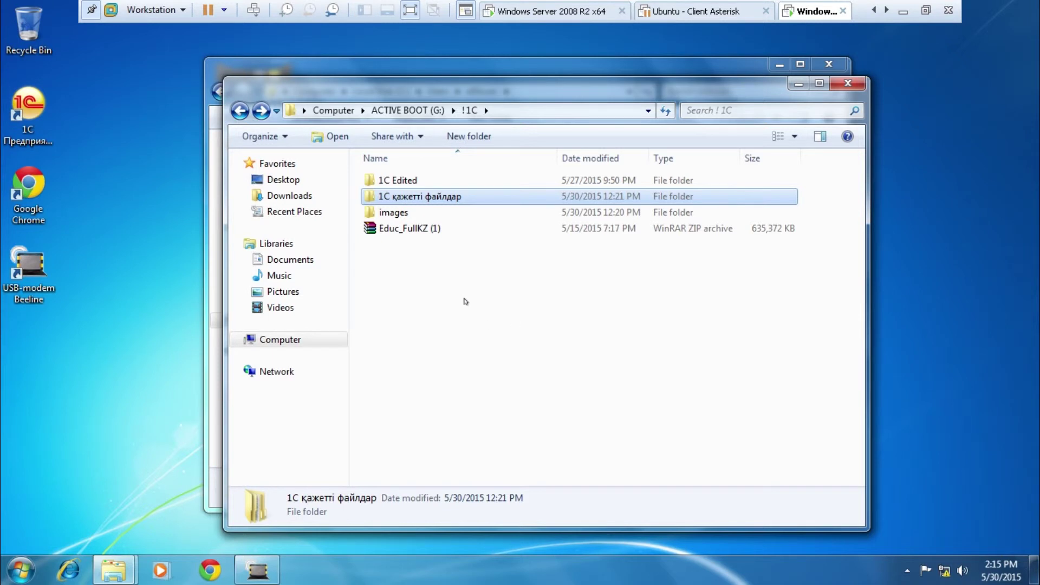
pyautogui.moveTo(382, 202); pyautogui.dragTo(79, 375)
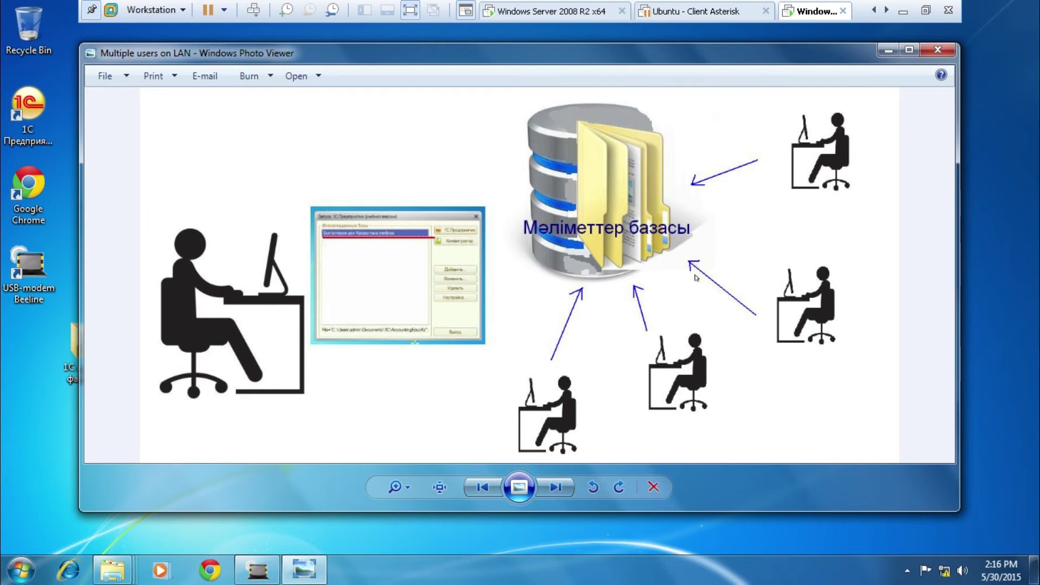
pyautogui.click(555, 13)
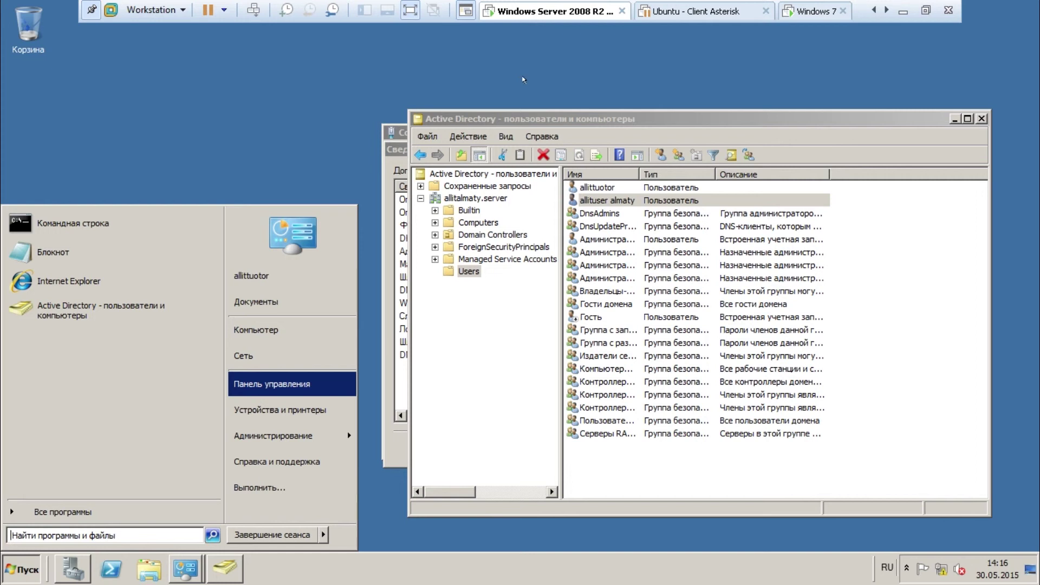
pyautogui.click(802, 12)
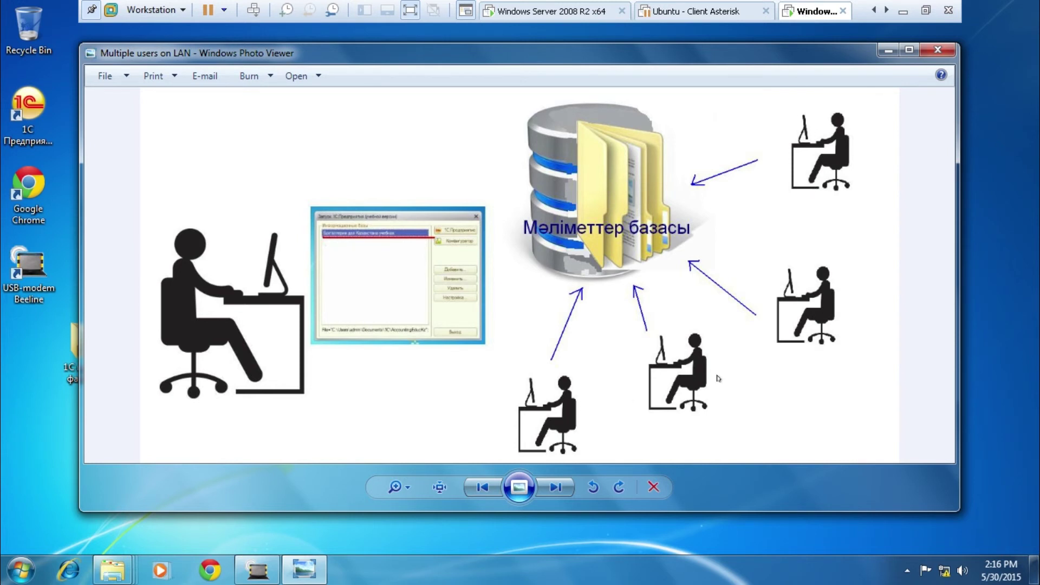
pyautogui.click(547, 16)
pyautogui.click(807, 16)
# - Launch 1С Предприятие from the Windows 7 desktop
pyautogui.click(33, 112)
pyautogui.doubleClick(32, 113)
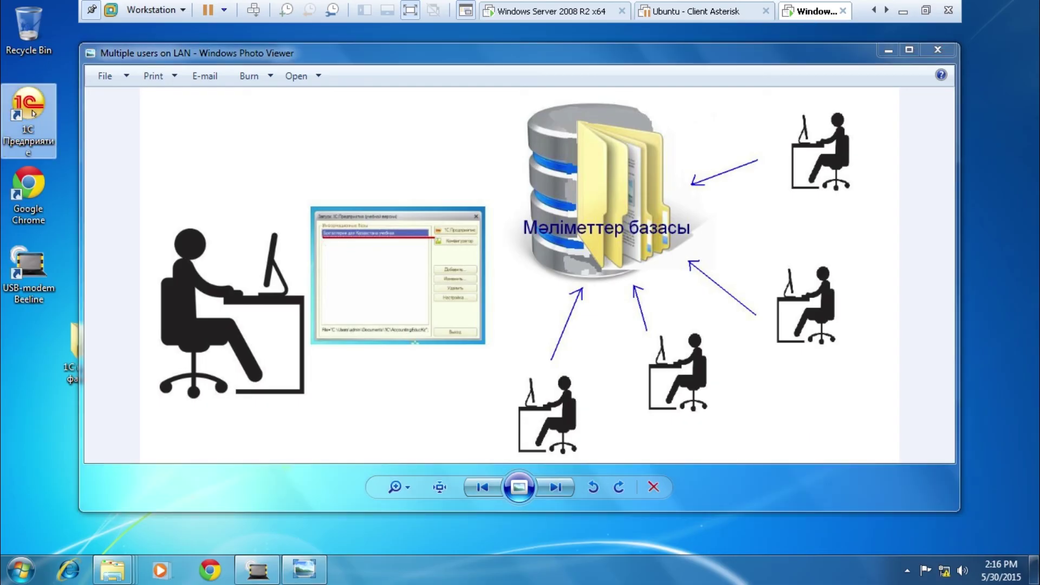